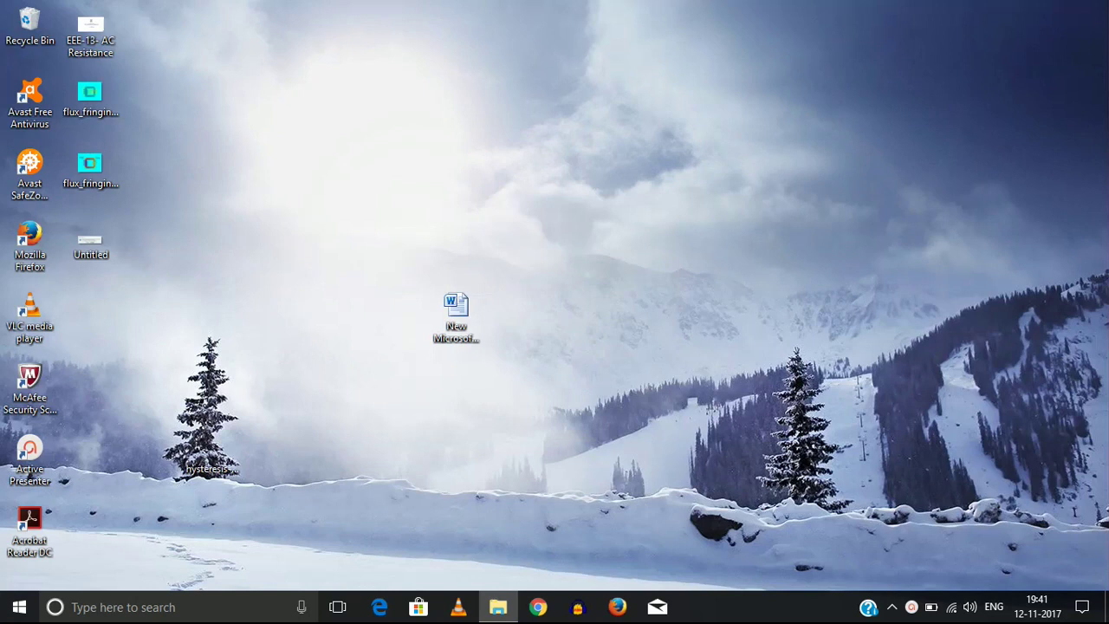
# Open 'EEE-13- AC Resistance' from the Electrical and Electronics Engineering folder and accept PowerPoint's repair offer
pyautogui.click(501, 608)
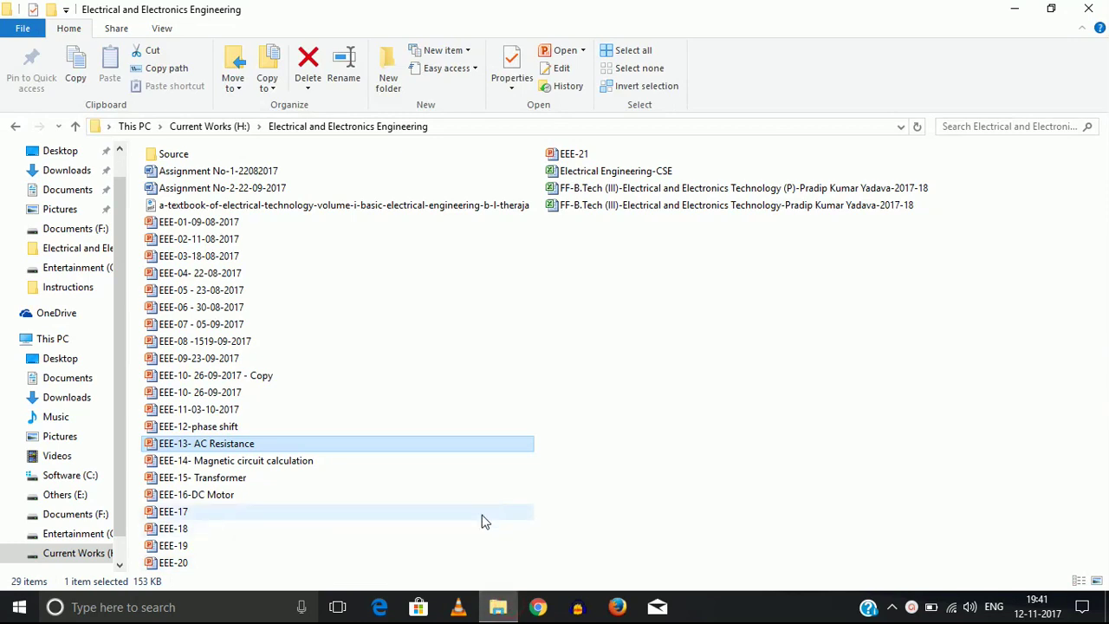
pyautogui.doubleClick(205, 443)
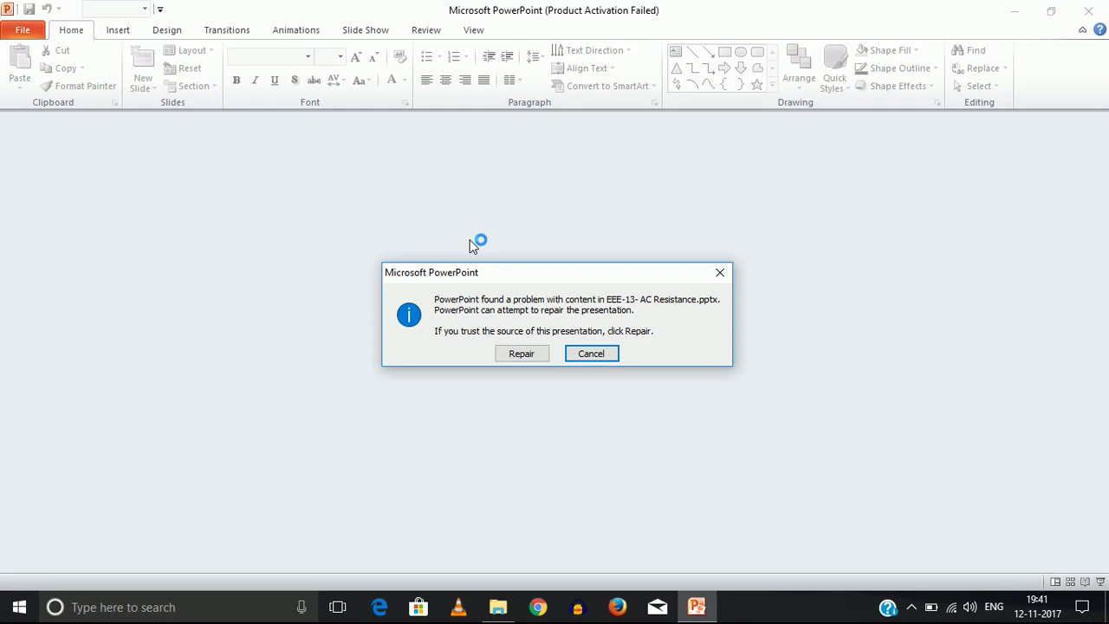
pyautogui.click(525, 354)
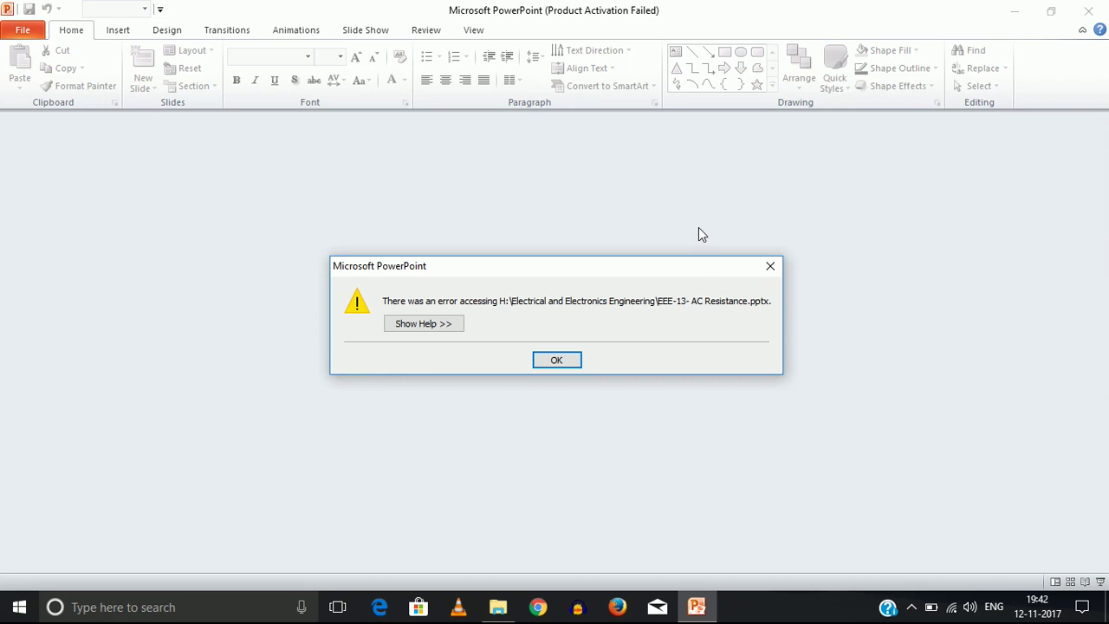
# Dismiss the file access error, closing PowerPoint, and reopen 'EEE-13- AC Resistance' from the folder
pyautogui.moveTo(665, 272); pyautogui.dragTo(620, 323)
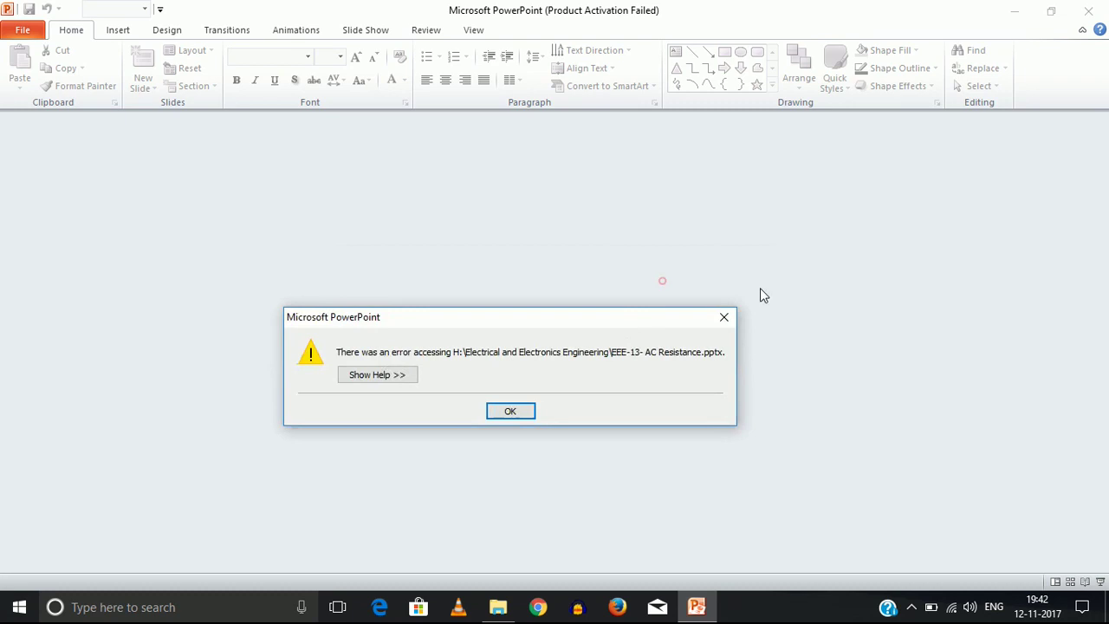
pyautogui.click(720, 319)
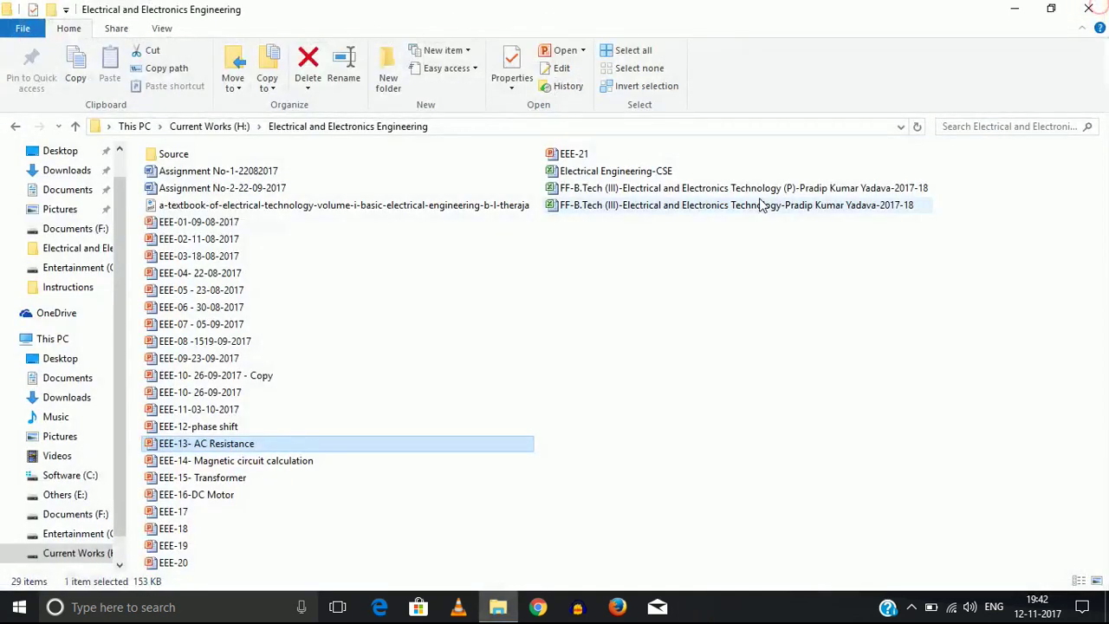
pyautogui.doubleClick(186, 446)
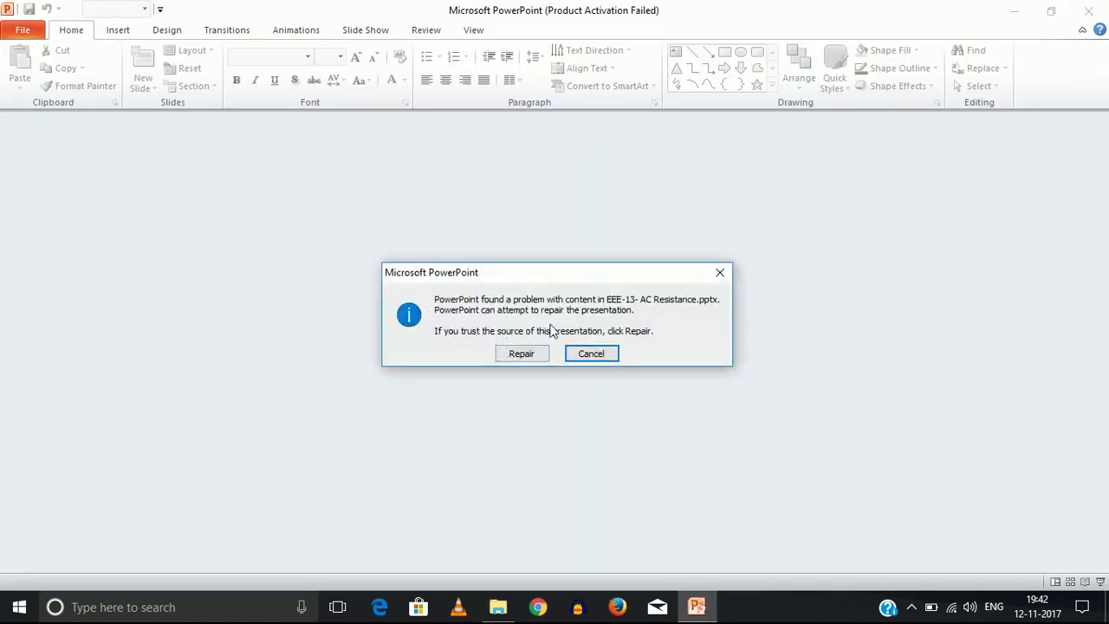
# Retry the repair, acknowledge the access error, and close PowerPoint and the Activation Wizard notice
pyautogui.click(523, 355)
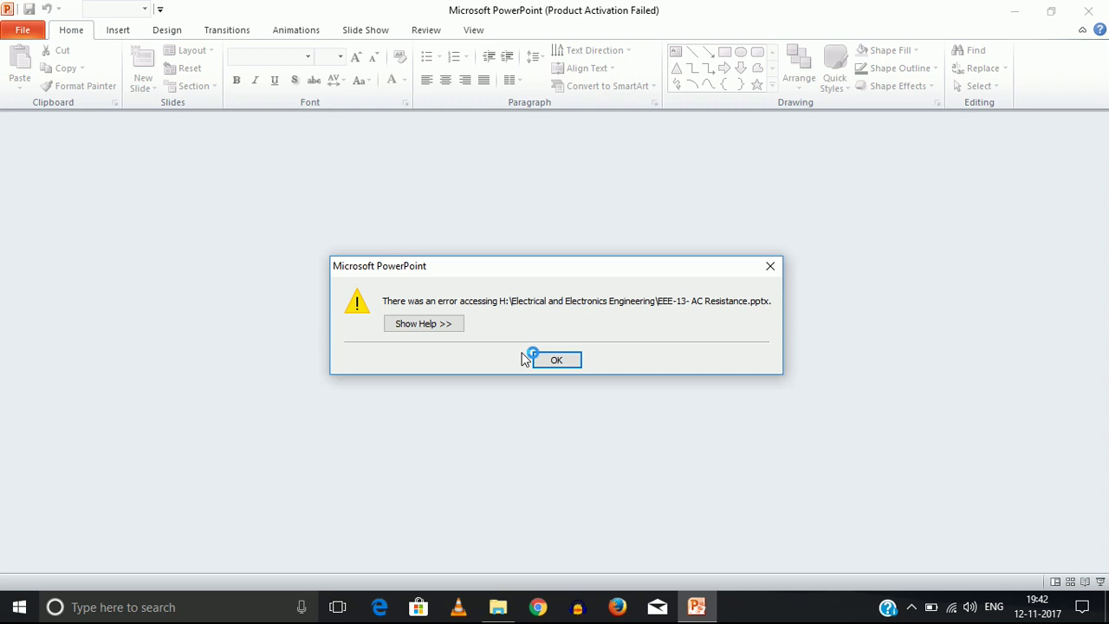
pyautogui.click(568, 358)
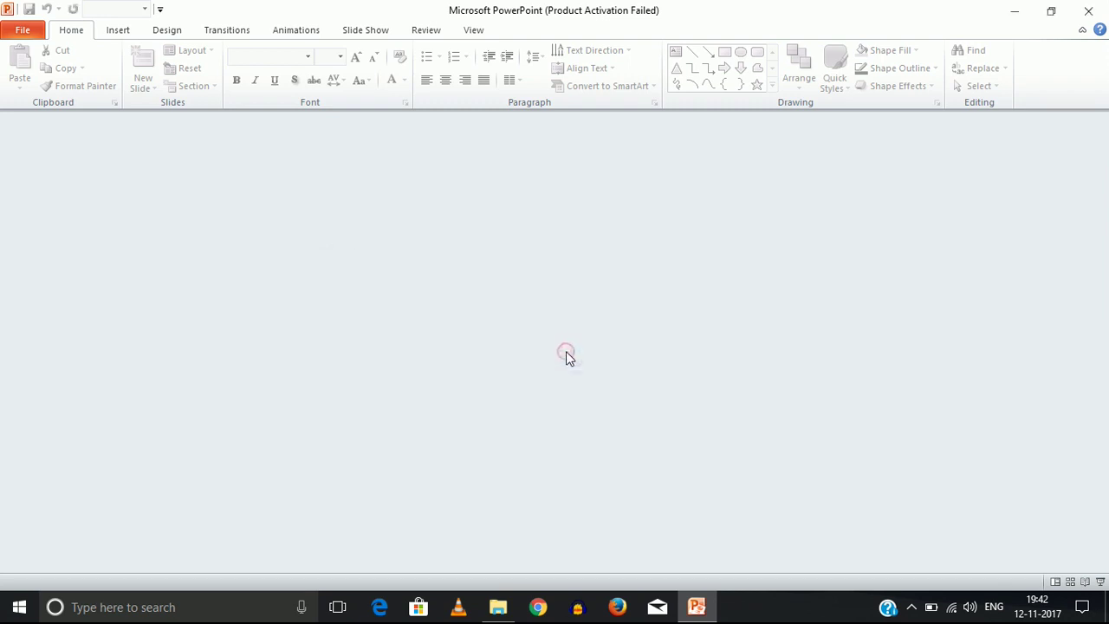
pyautogui.click(1090, 11)
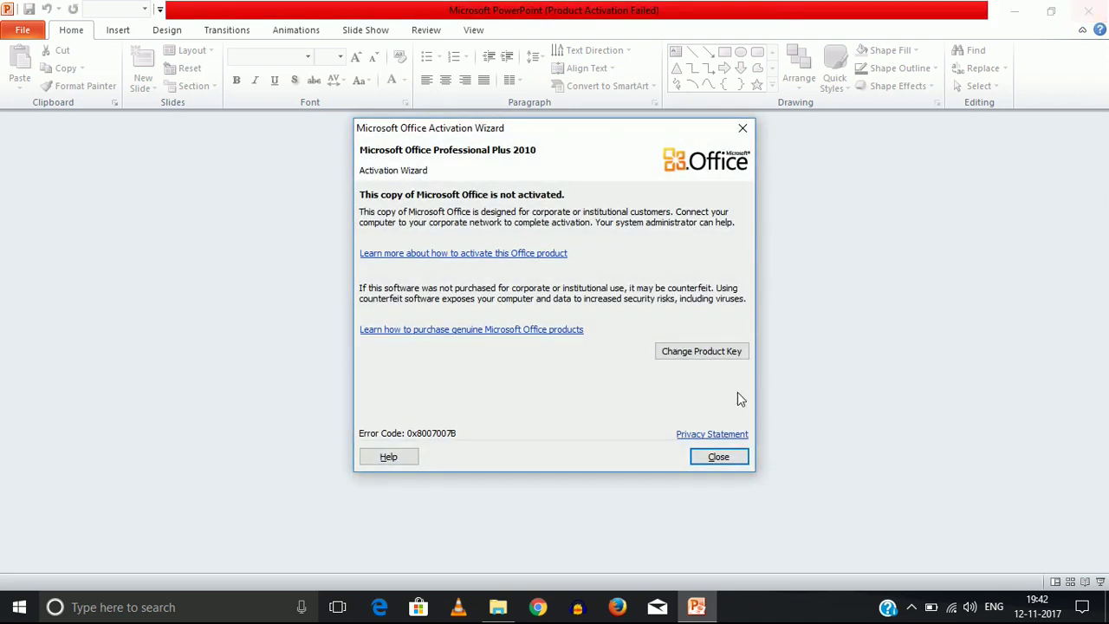
pyautogui.click(718, 456)
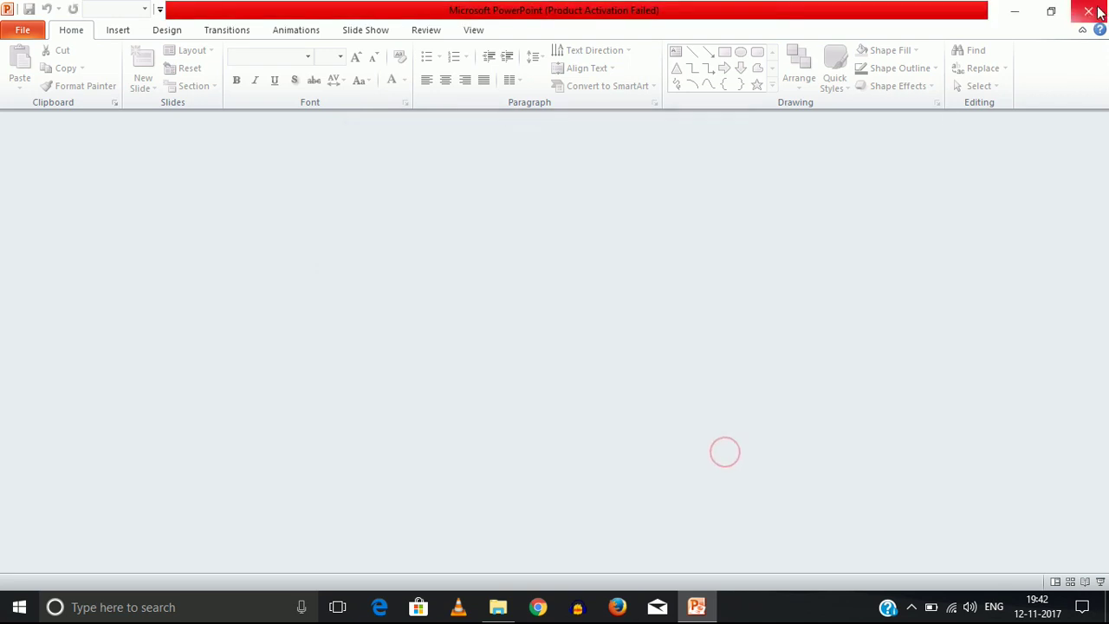
pyautogui.click(1089, 10)
# Reopen 'EEE-13- AC Resistance', decline the repair prompt, and dismiss the Activation Wizard
pyautogui.doubleClick(232, 445)
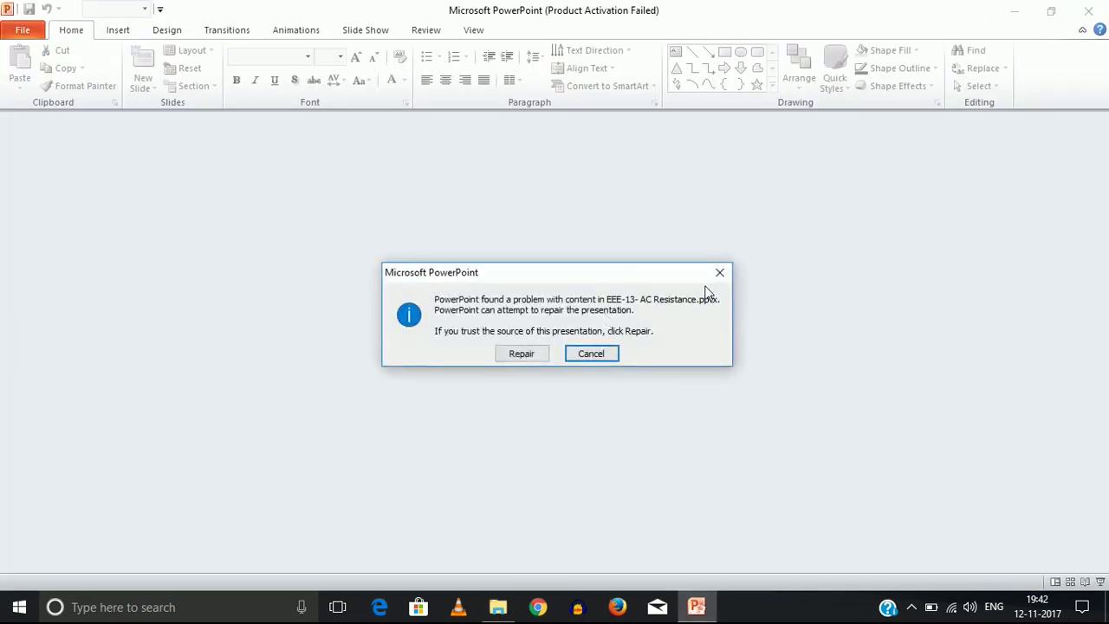
pyautogui.click(719, 274)
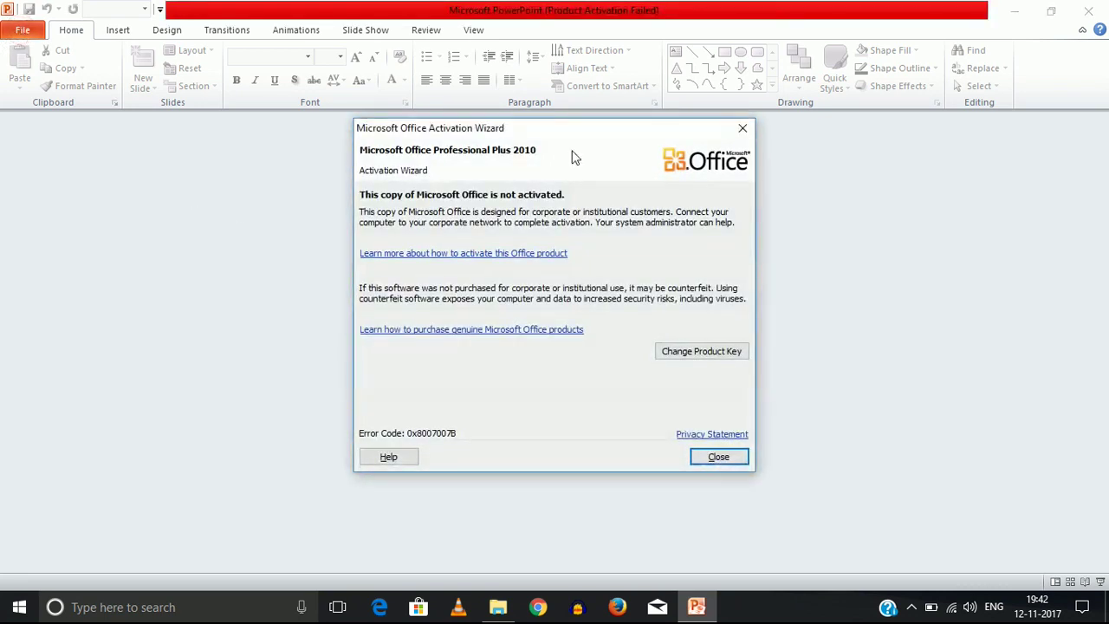
pyautogui.click(751, 125)
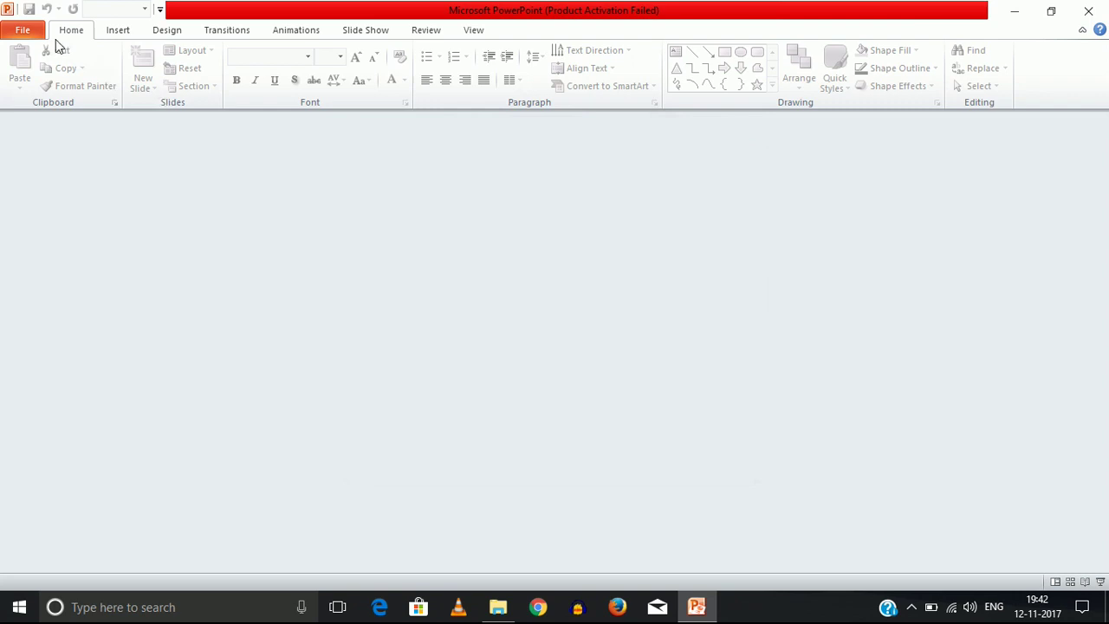
pyautogui.click(26, 35)
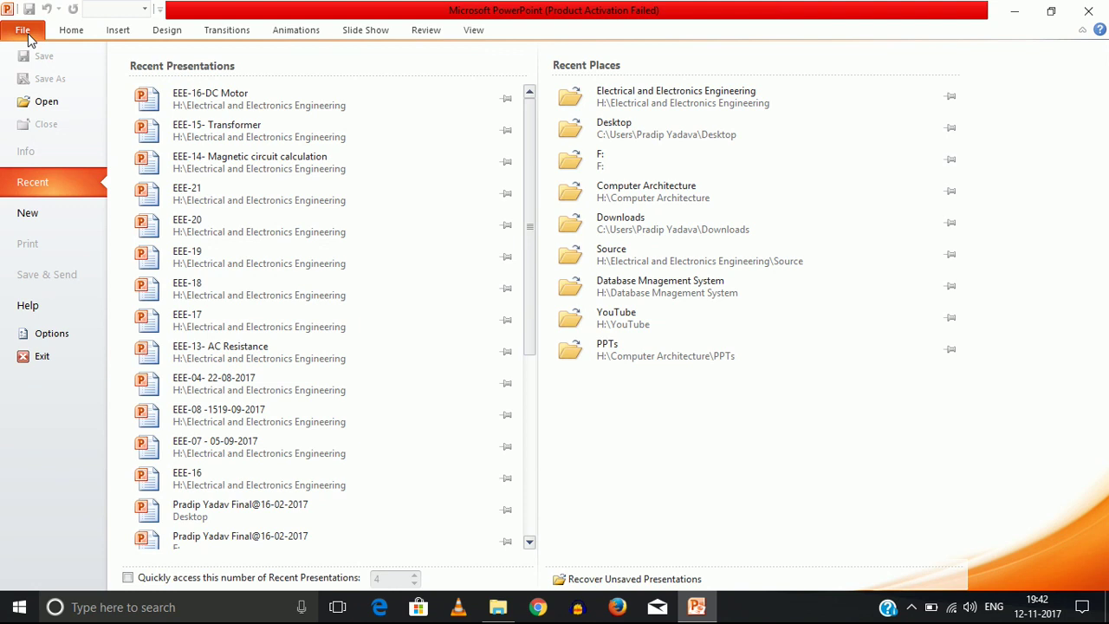
# Open the Trust Center Settings from PowerPoint Options
pyautogui.click(52, 334)
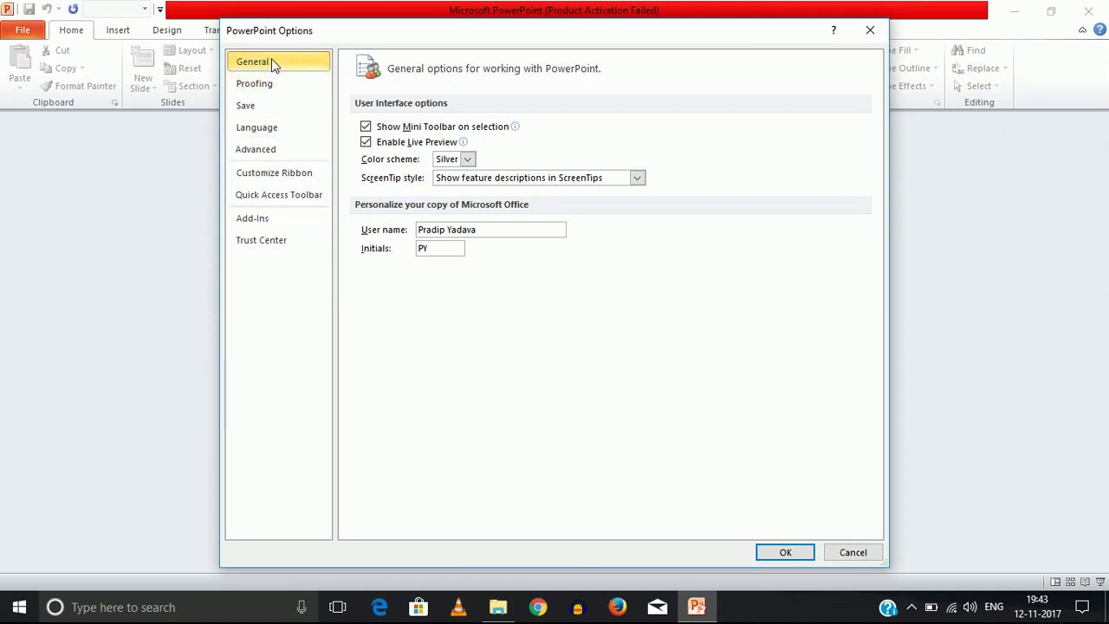
pyautogui.click(269, 247)
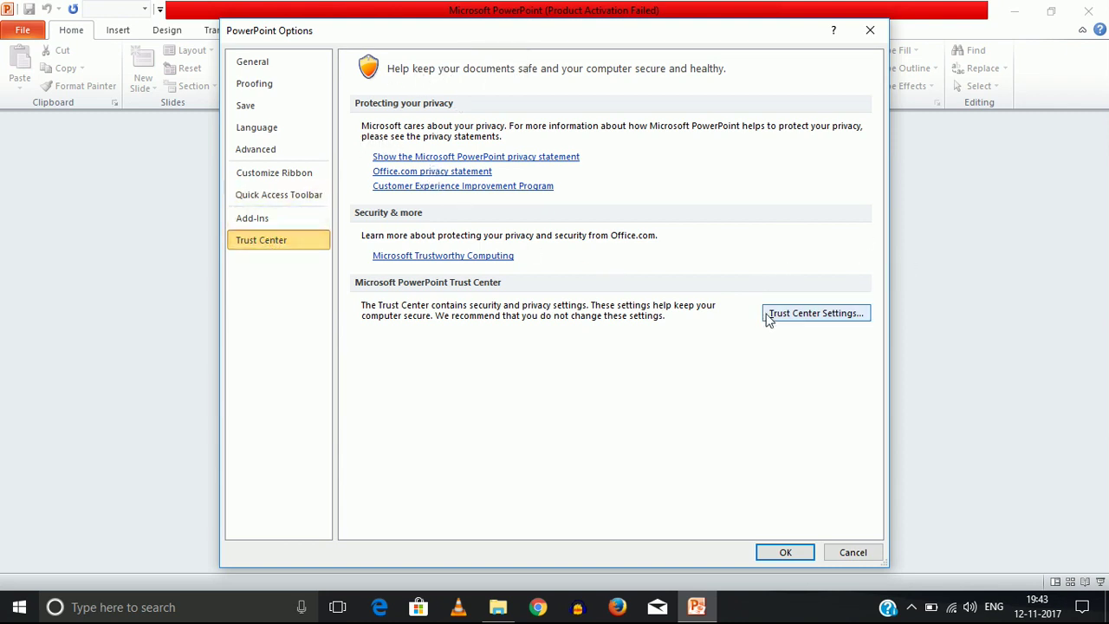
pyautogui.click(831, 316)
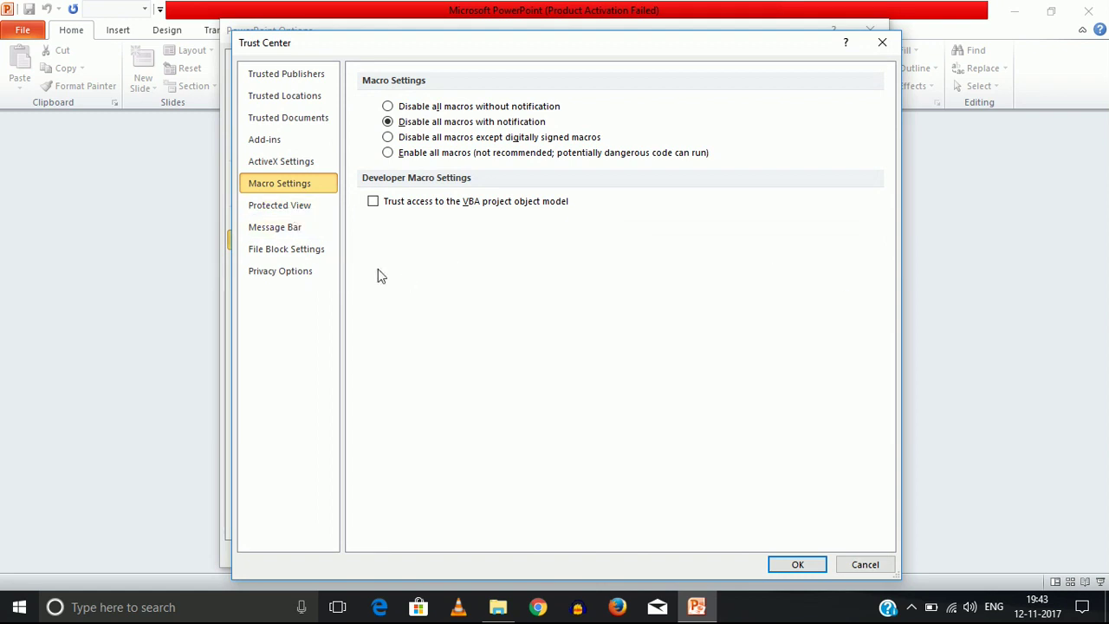
# Untick 'Enable Protected View for files originating from the Internet' under Protected View and confirm
pyautogui.click(271, 211)
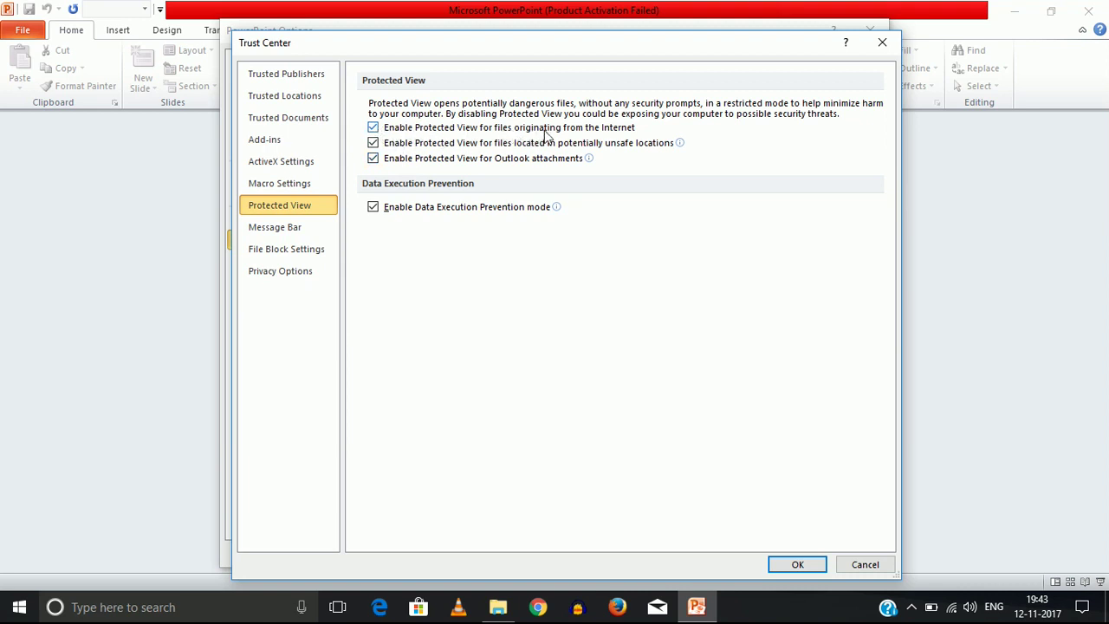
pyautogui.click(373, 127)
pyautogui.click(795, 563)
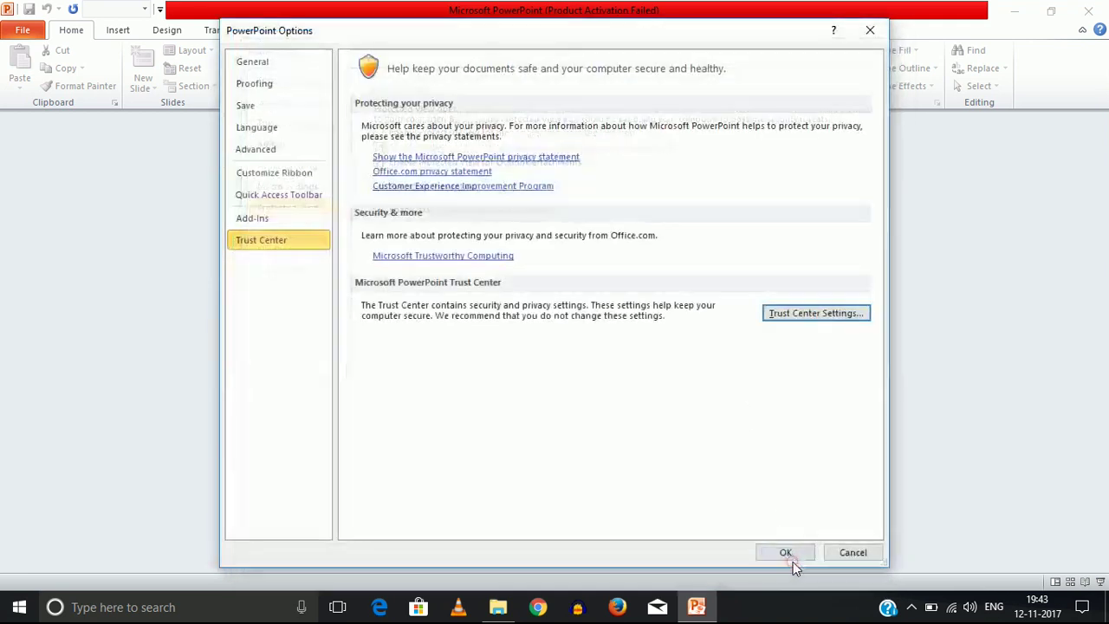
# Restart PowerPoint by reopening 'EEE-13- AC Resistance' and dismissing the Activation Wizard to show its 13 slides
pyautogui.click(869, 31)
pyautogui.click(1090, 16)
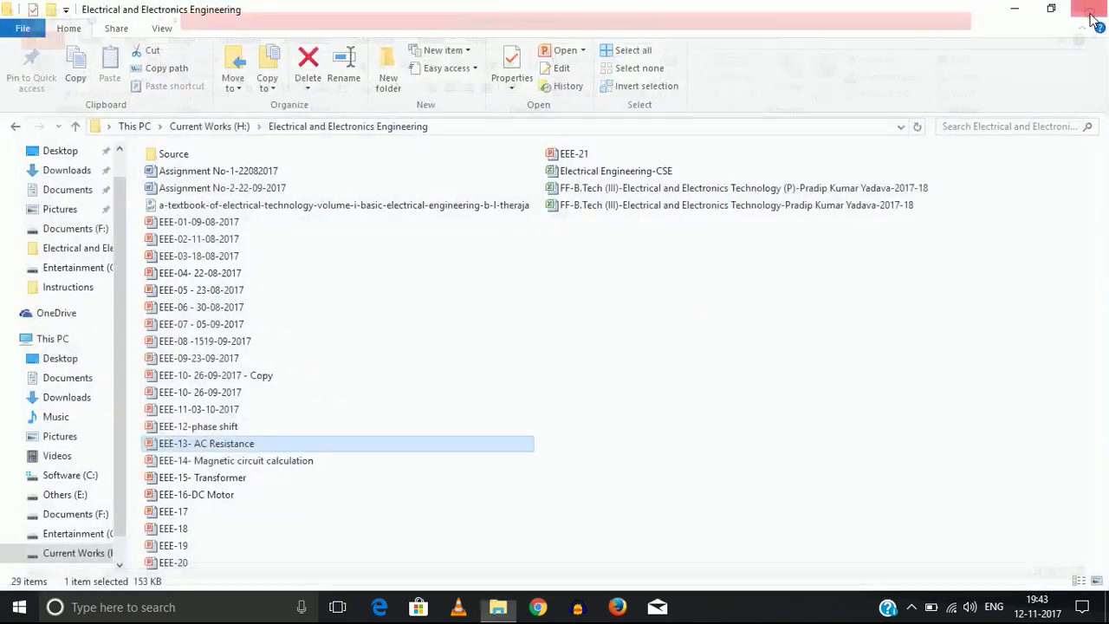
pyautogui.doubleClick(201, 443)
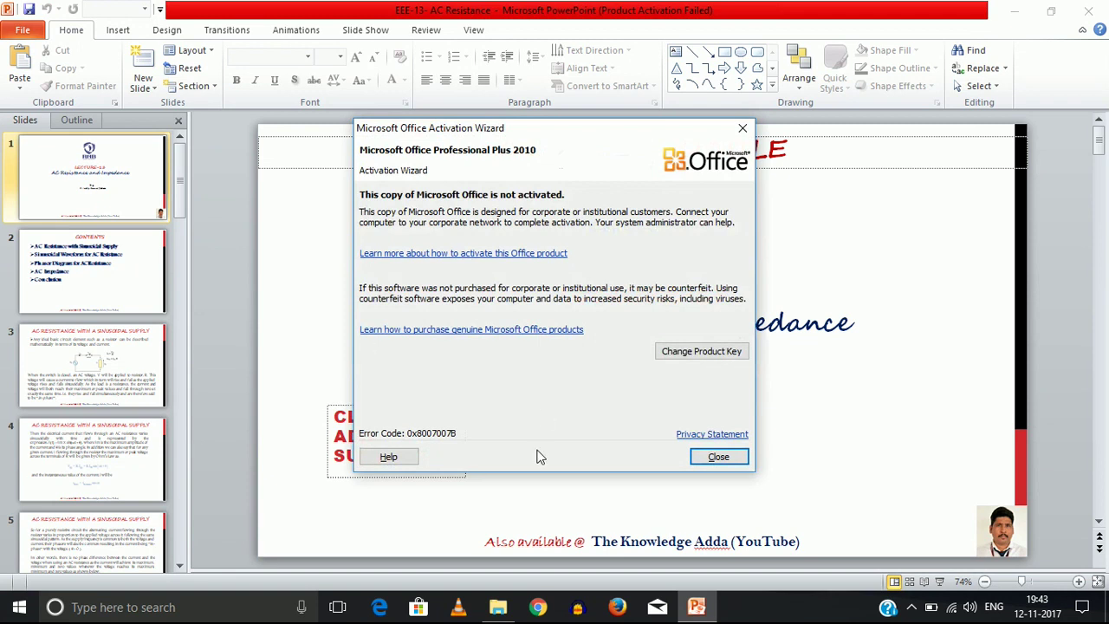
pyautogui.click(716, 460)
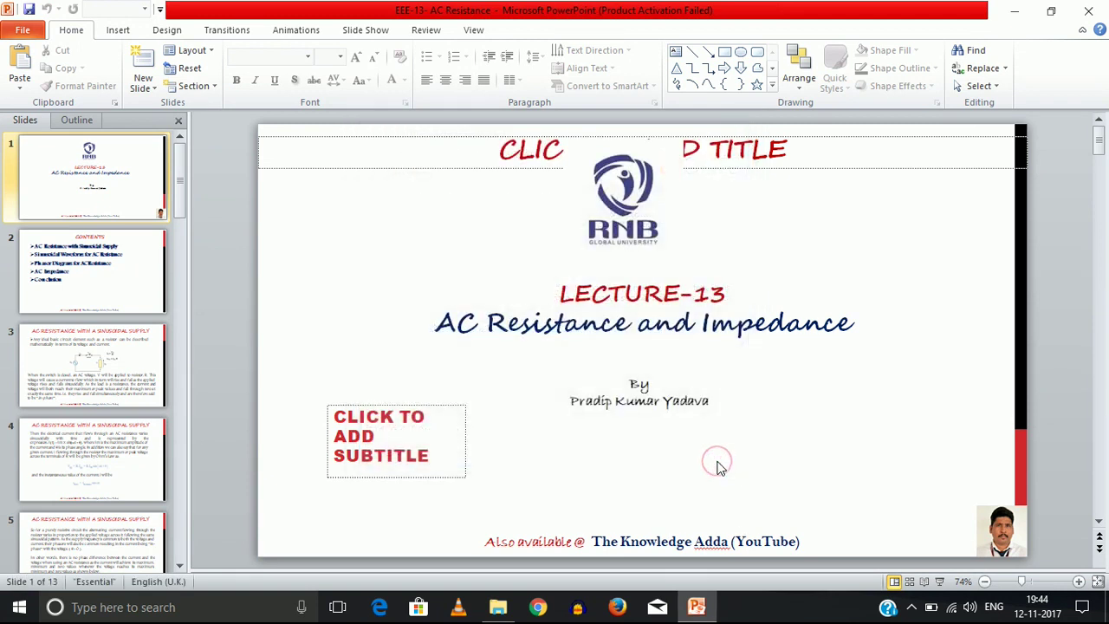